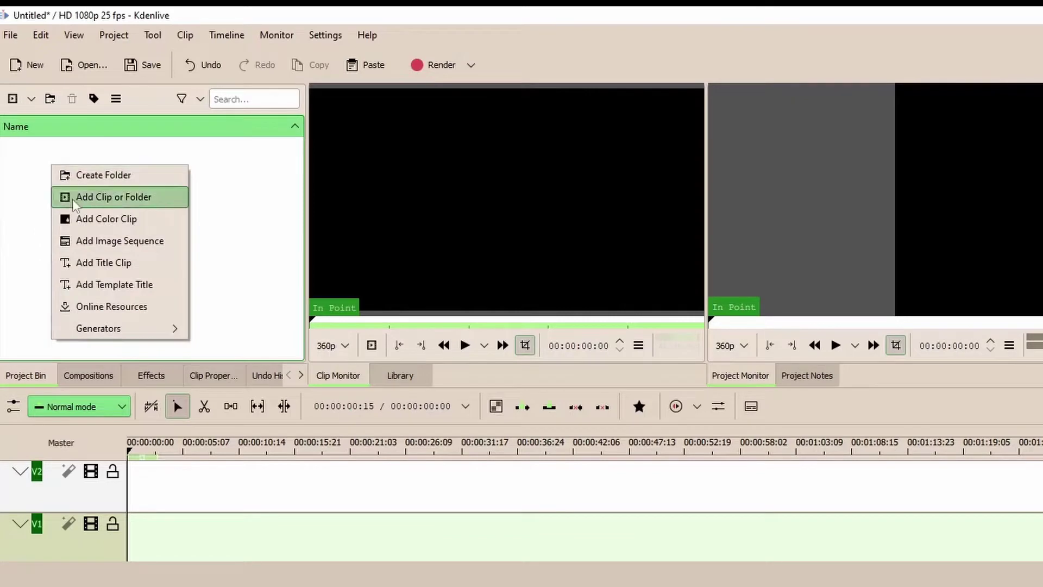
# Step: Create a title clip reading "TEXT EFFECTS" in Anton size 300, centred horizontally and vertically in the frame
pyautogui.click(106, 264)
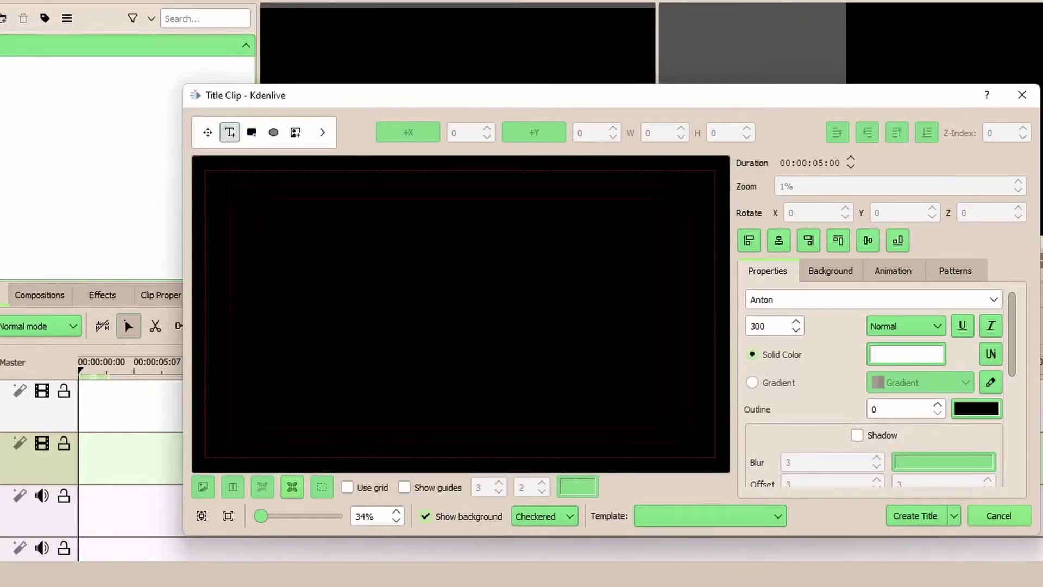
pyautogui.click(428, 379)
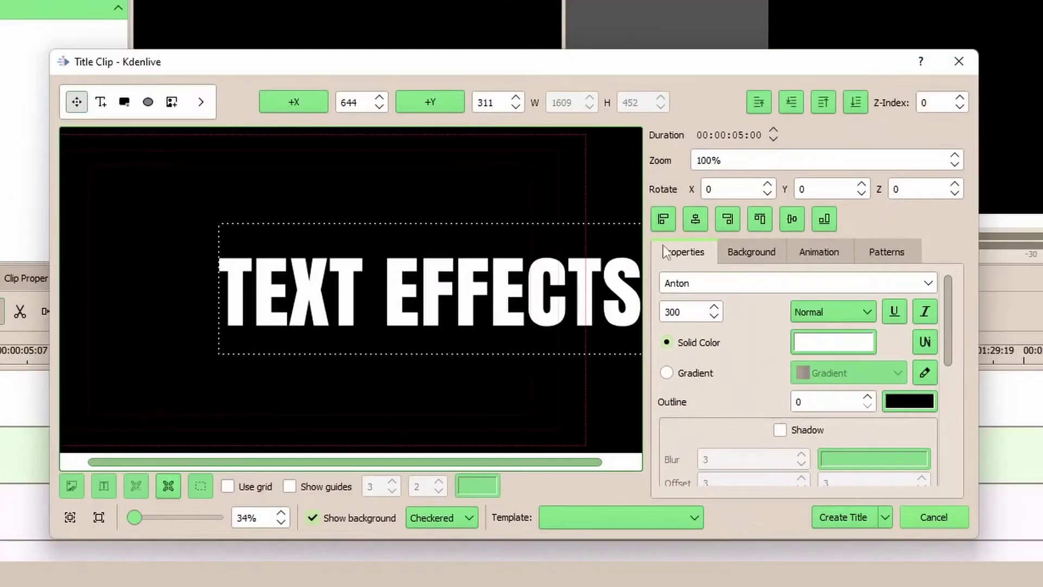
pyautogui.click(697, 222)
pyautogui.click(788, 220)
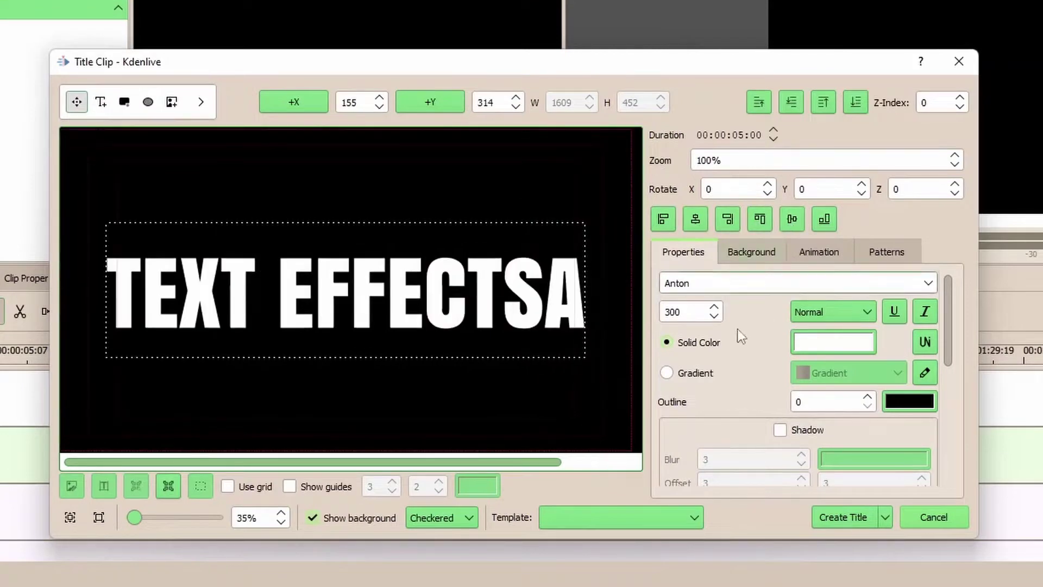
pyautogui.press('BackSpace')
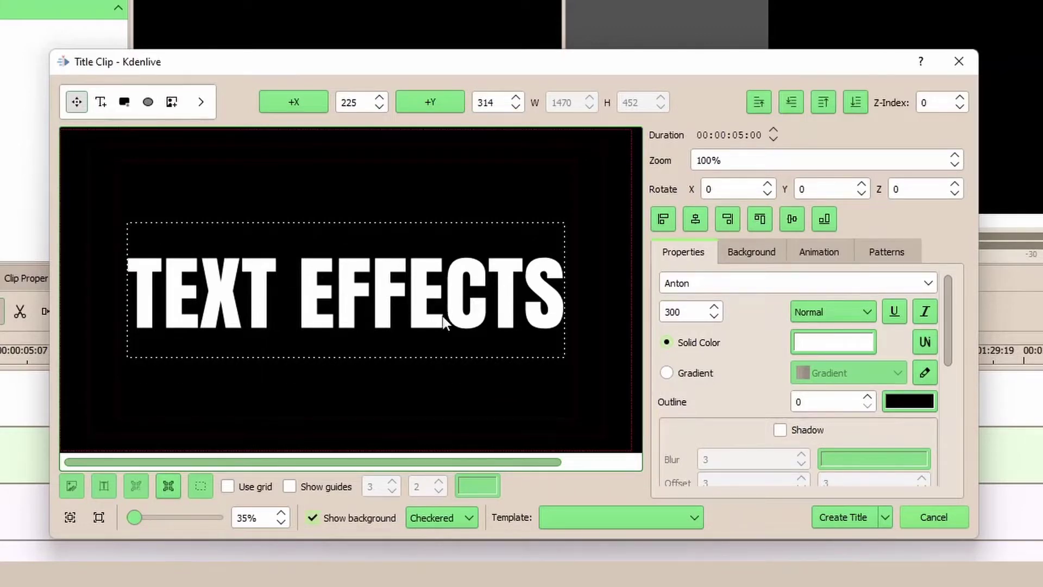
pyautogui.click(843, 516)
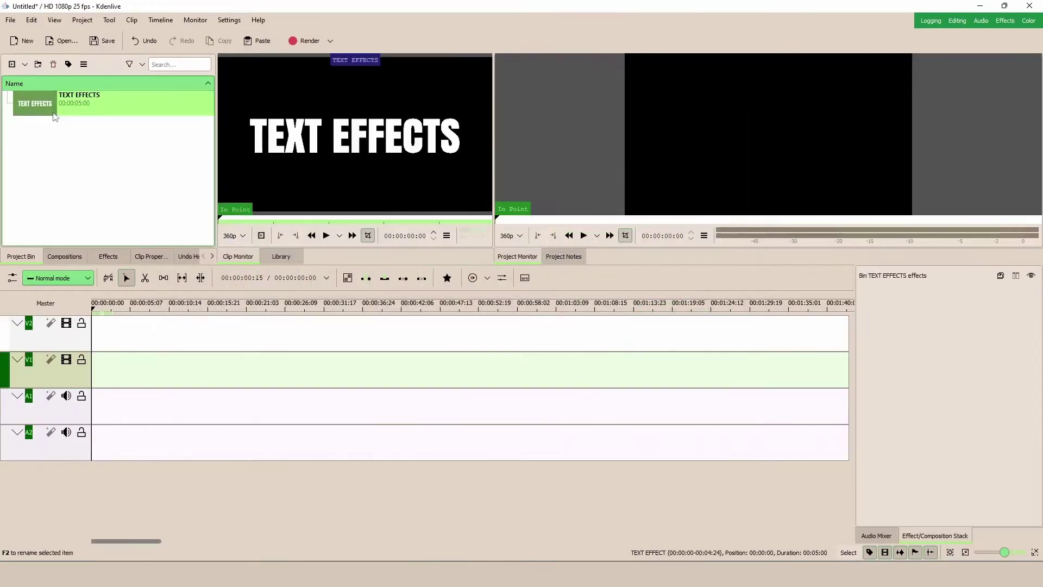
# Step: Place the title clip at the start of track V2 and apply the deprecated BurningTV video effect to it
pyautogui.moveTo(54, 117); pyautogui.dragTo(102, 335)
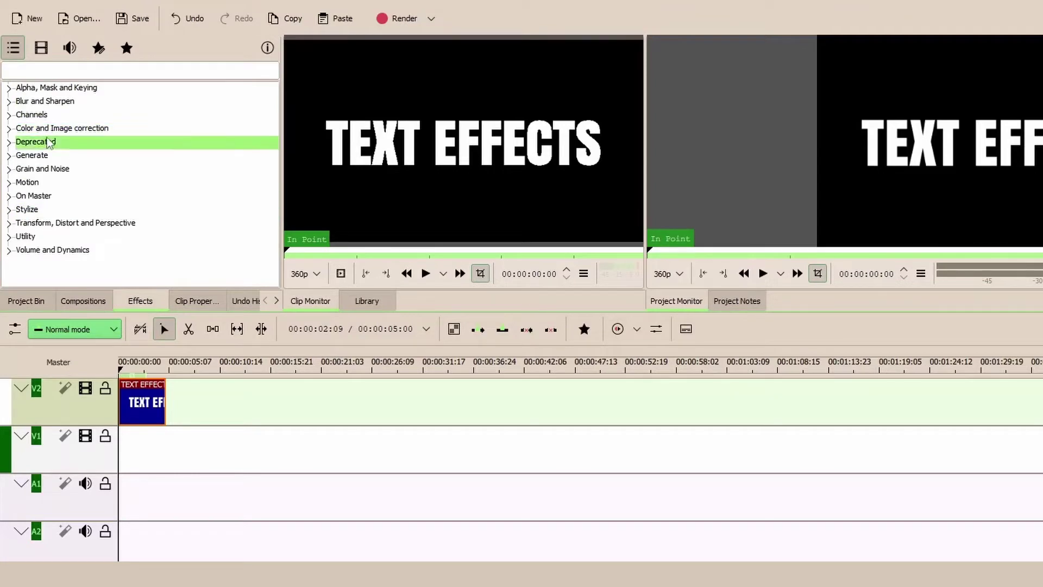
pyautogui.click(43, 54)
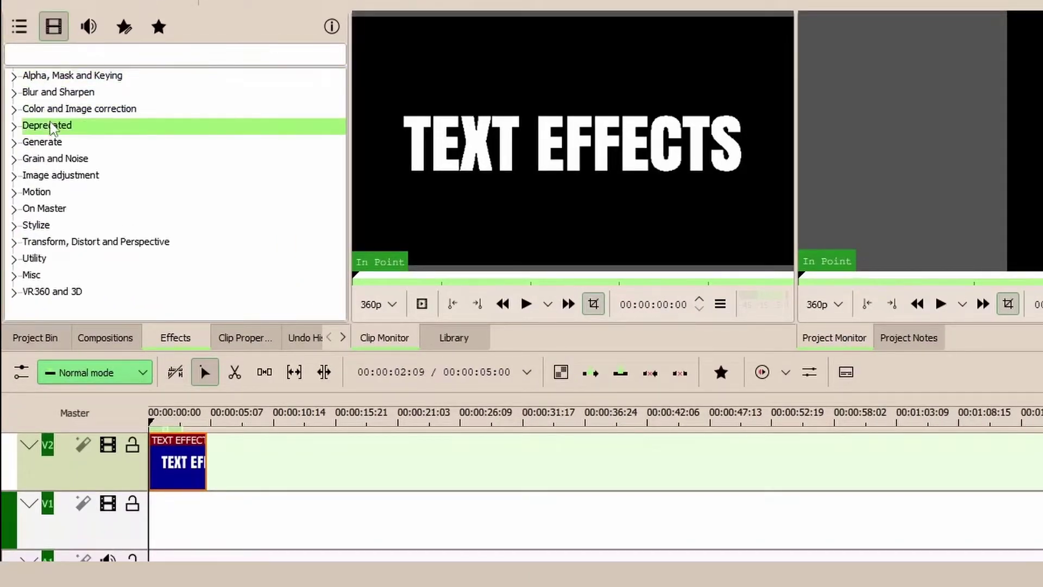
pyautogui.doubleClick(48, 136)
pyautogui.click(81, 166)
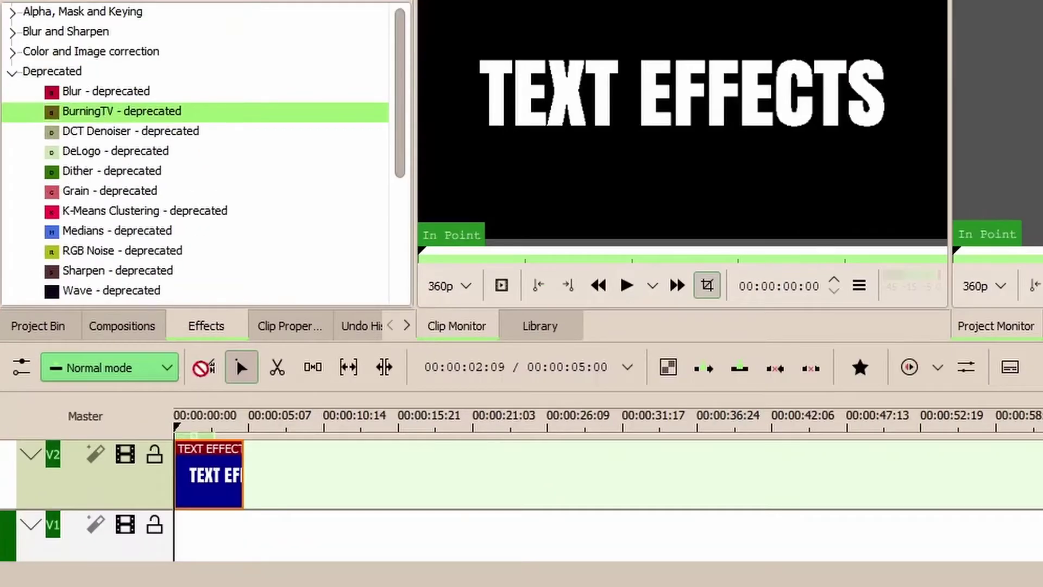
pyautogui.moveTo(200, 367); pyautogui.dragTo(211, 461)
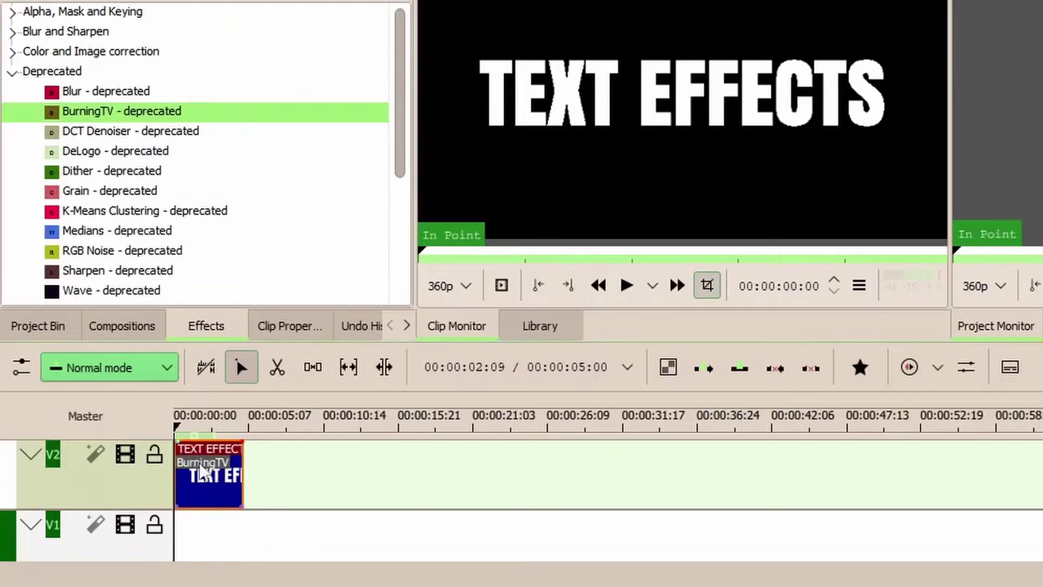
# Step: Scrub and play the title on the timeline to preview the burning effect
pyautogui.moveTo(182, 426)
pyautogui.mouseDown()
pyautogui.moveTo(215, 426)
pyautogui.moveTo(205, 426)
pyautogui.mouseUp()
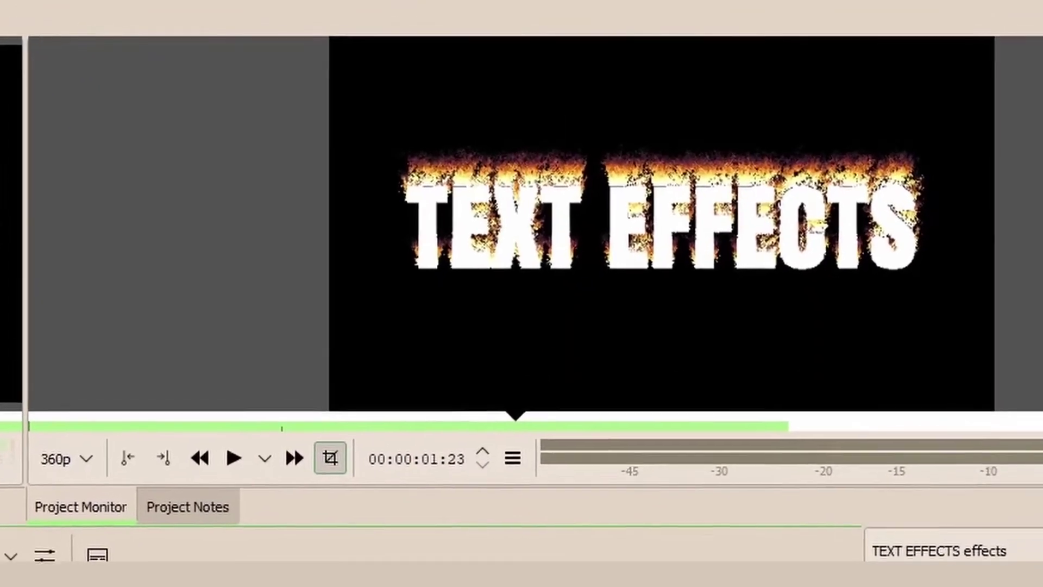
pyautogui.press('space')
pyautogui.press('Left')
pyautogui.press('Left')
pyautogui.press('Left')
pyautogui.press('Left')
pyautogui.press('Left')
pyautogui.press('Left')
pyautogui.press('Left')
pyautogui.press('Left')
pyautogui.press('Left')
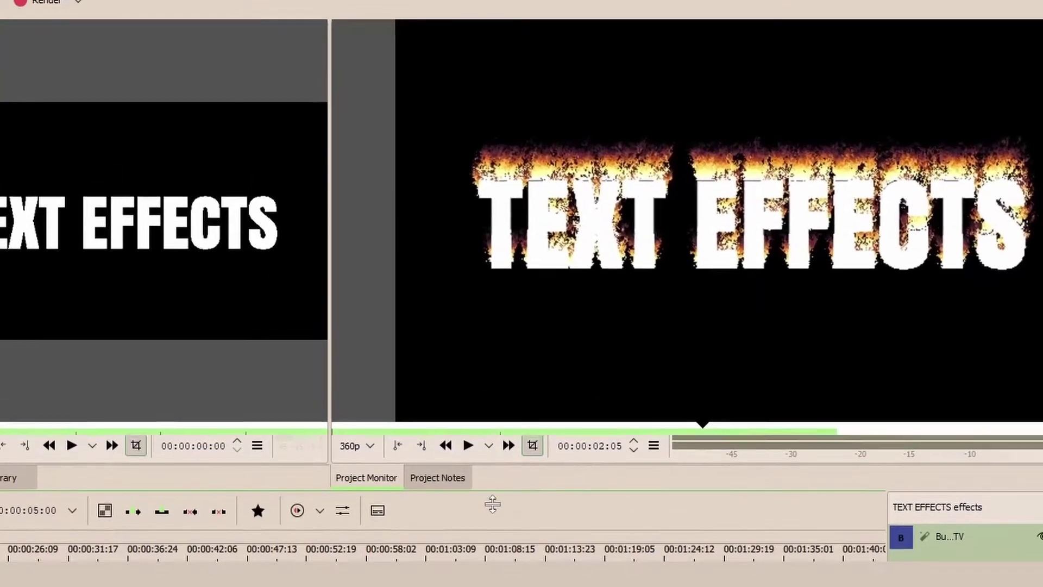
# Step: Apply the Edge glow effect to the title, setting its edge lightening threshold to 296 and raising the edge brightness upscaling multiplier
pyautogui.scroll(-4, 522, 324)
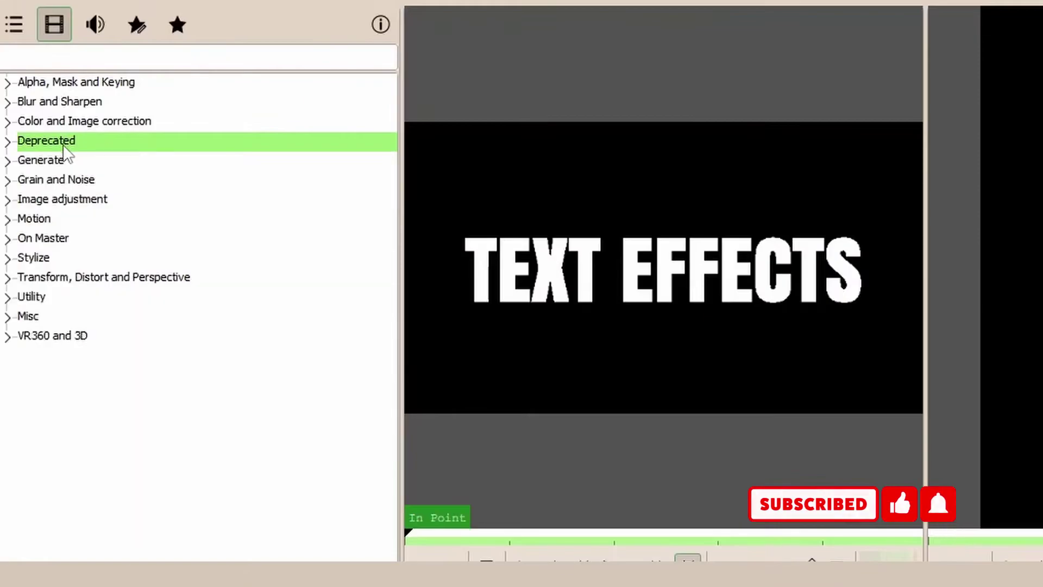
pyautogui.click(38, 263)
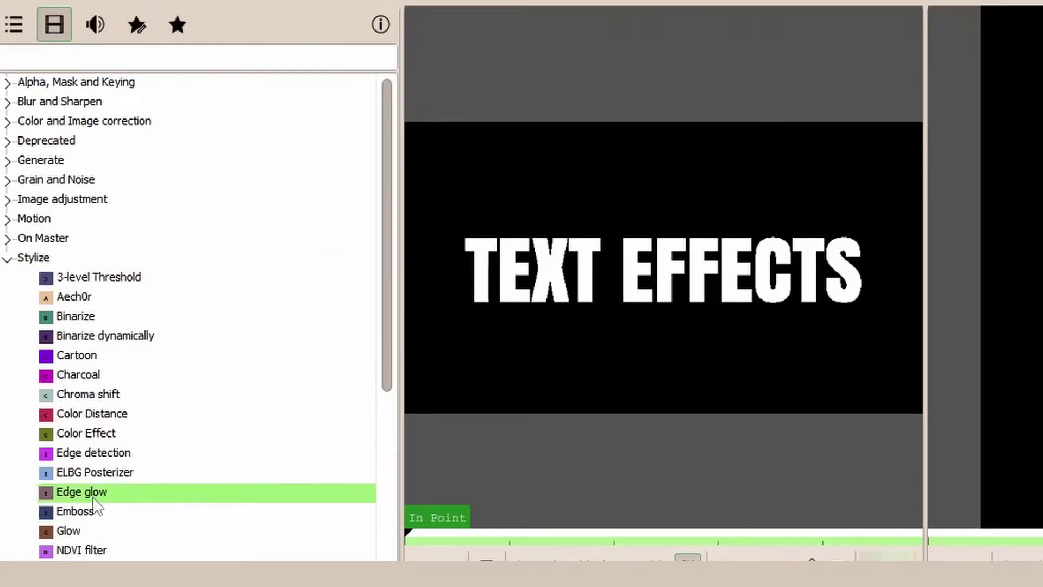
pyautogui.moveTo(93, 498); pyautogui.dragTo(198, 489)
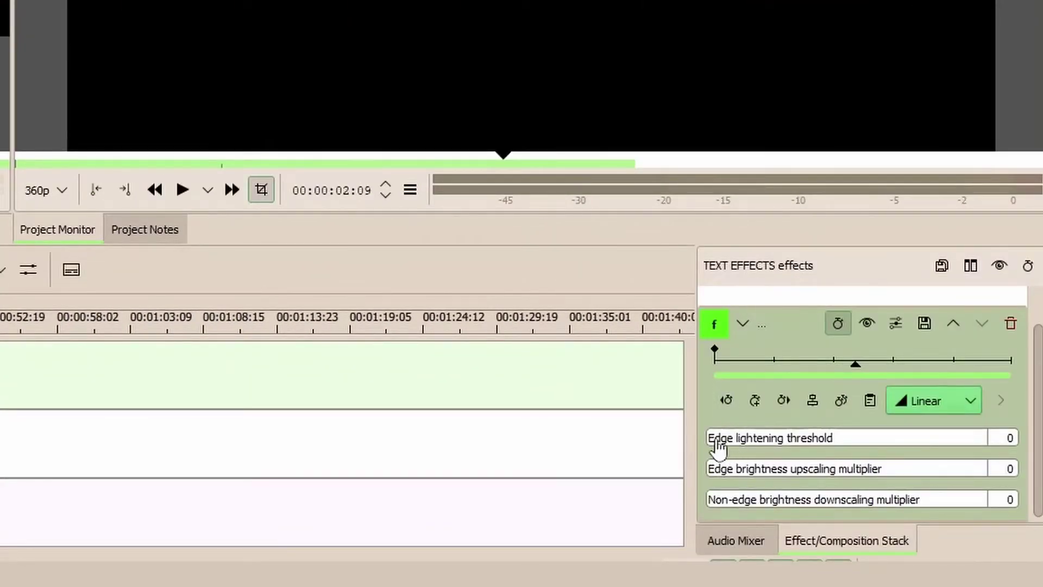
pyautogui.moveTo(716, 444); pyautogui.dragTo(794, 446)
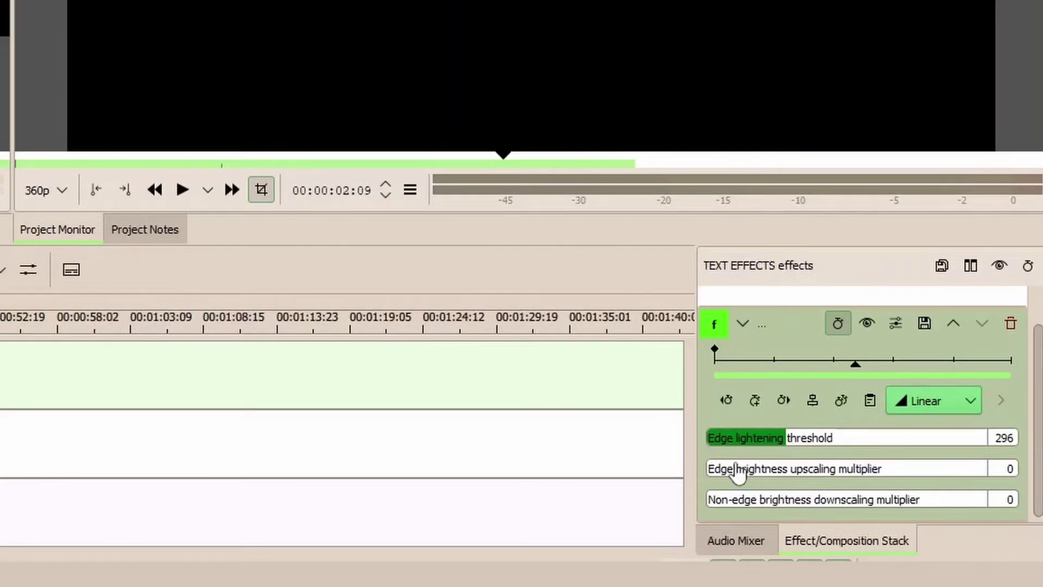
pyautogui.moveTo(729, 475); pyautogui.dragTo(795, 478)
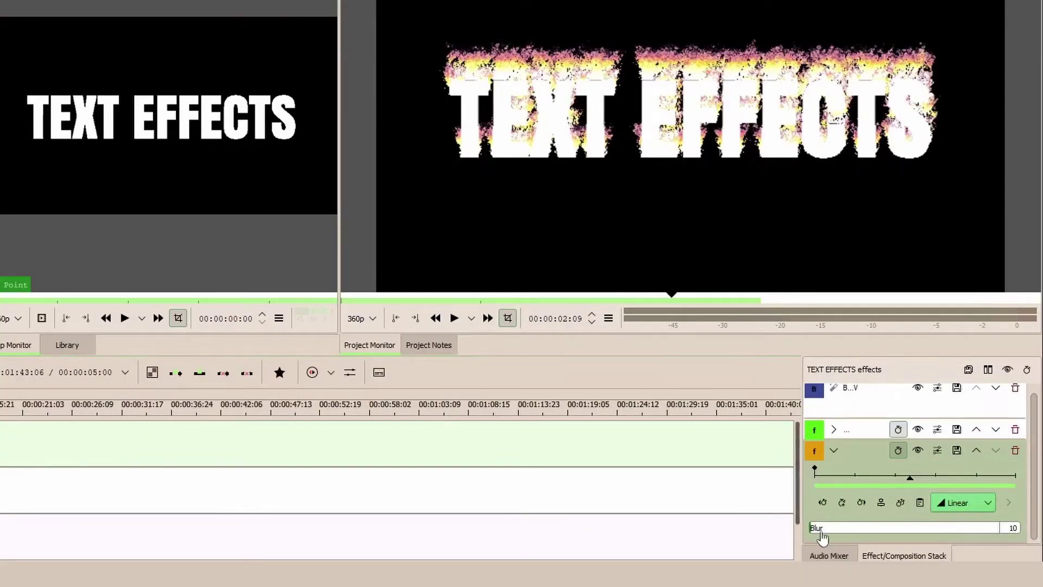
# Step: Set the title's Glow effect blur to 124 and preview the result from the beginning of the timeline
pyautogui.moveTo(819, 532); pyautogui.dragTo(831, 531)
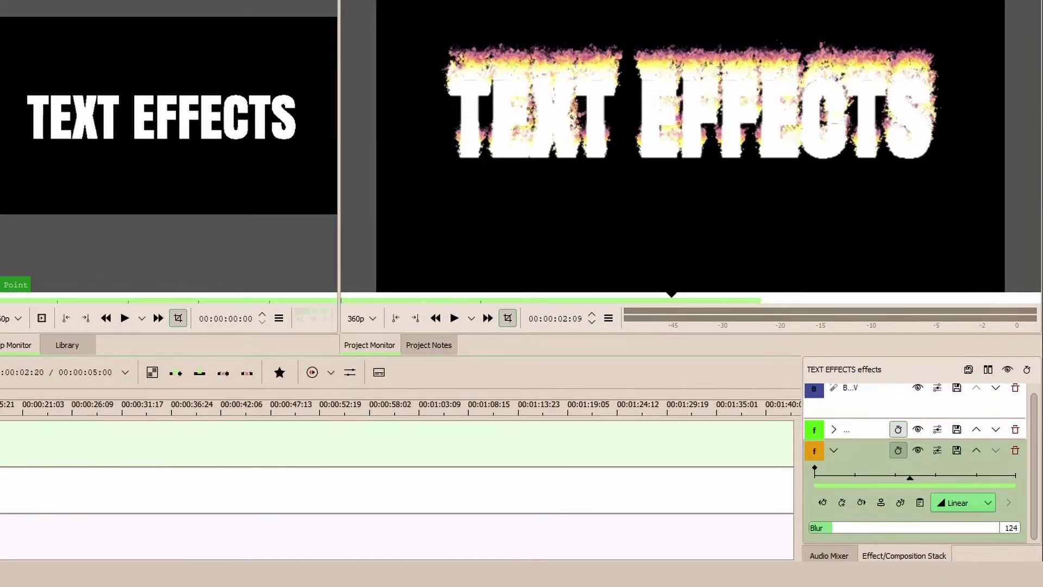
pyautogui.hotkey('ctrl', 'Home')
pyautogui.press('space')
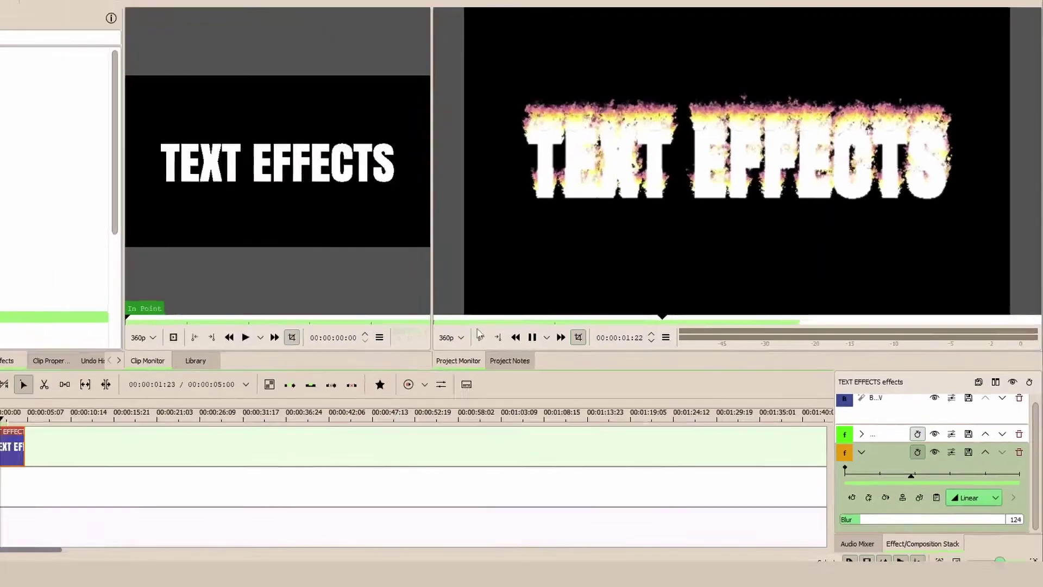
pyautogui.press('space')
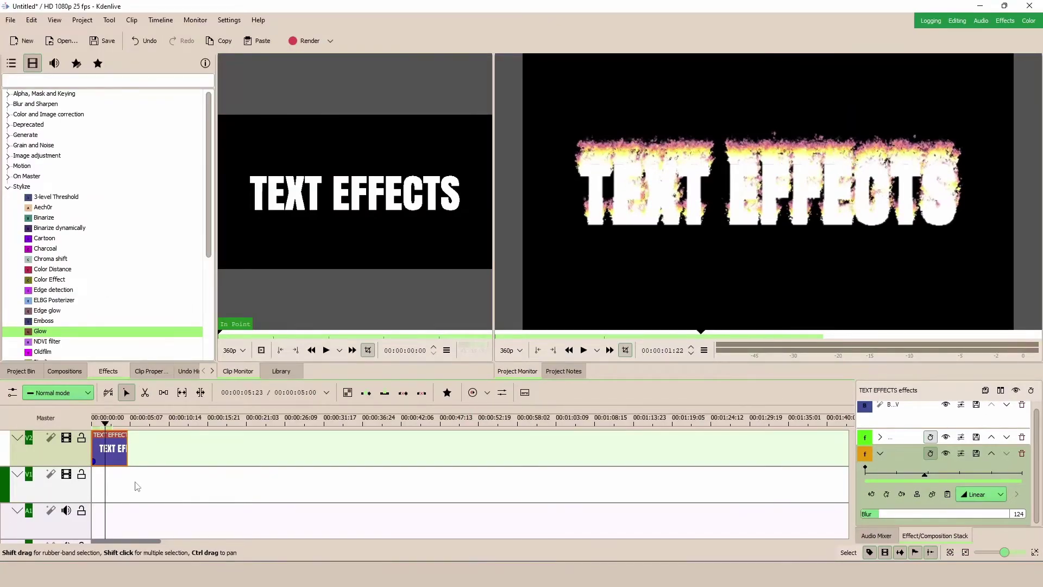
# Step: Import the ship photo IMG_20220111_152430.jpg and place it on track V1 beneath the title
pyautogui.click(22, 372)
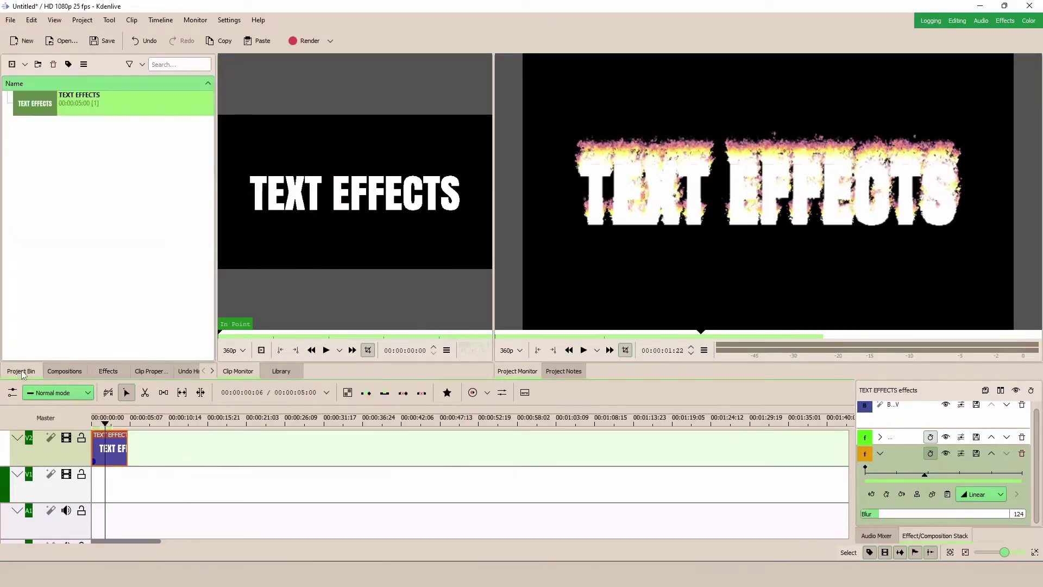
pyautogui.click(66, 204)
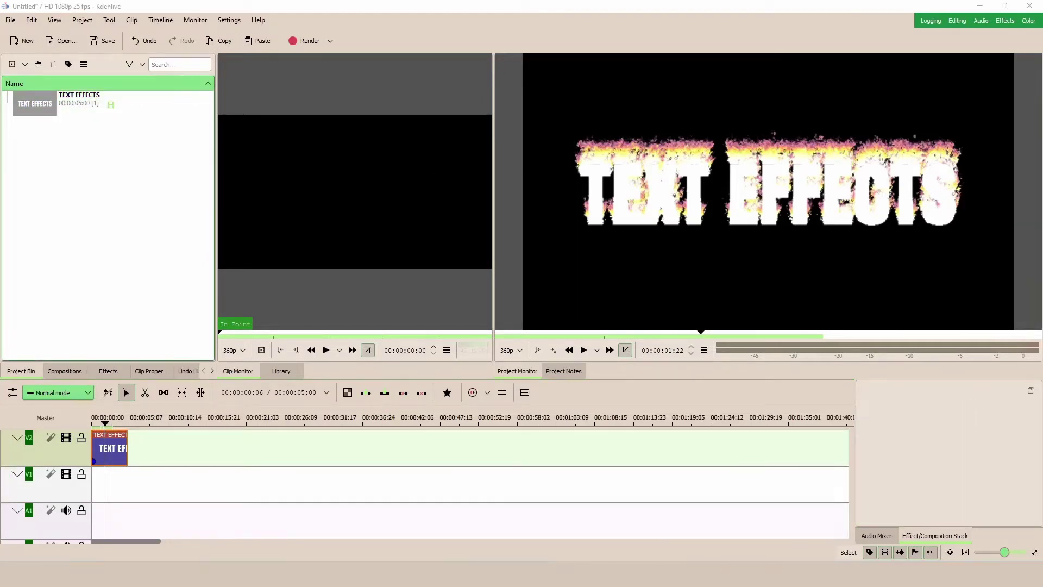
pyautogui.moveTo(125, 304); pyautogui.dragTo(14, 285)
pyautogui.moveTo(35, 103); pyautogui.dragTo(130, 482)
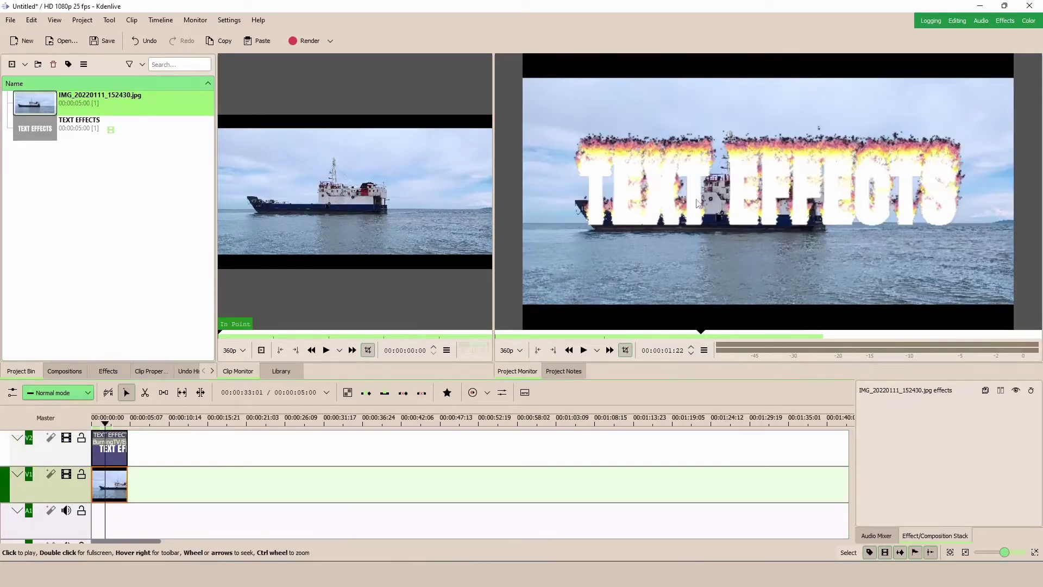
# Step: Set the title's Edge glow edge lightening threshold to 175 and lower its edge brightness upscaling multiplier
pyautogui.click(94, 437)
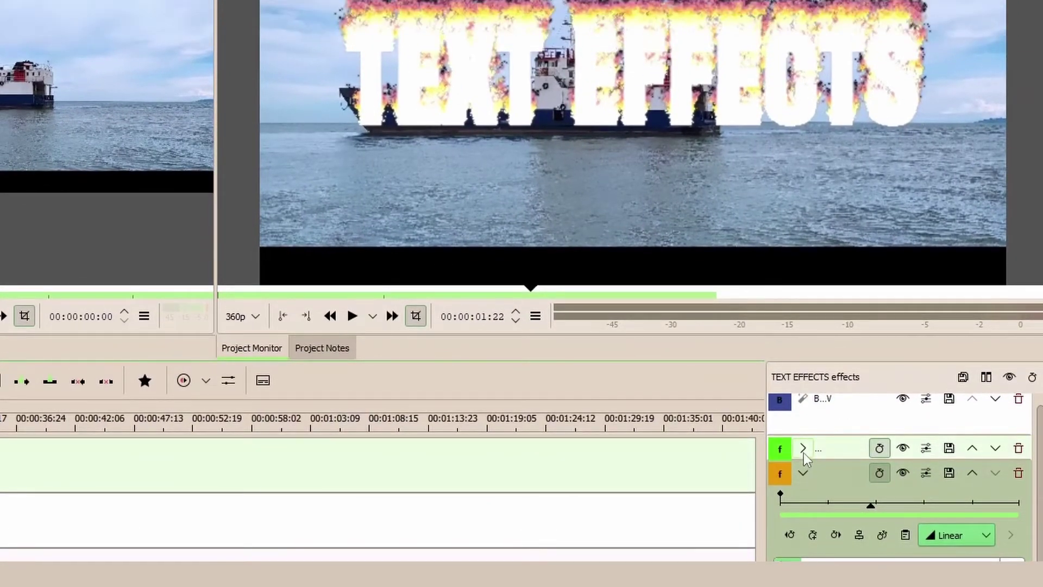
pyautogui.click(803, 452)
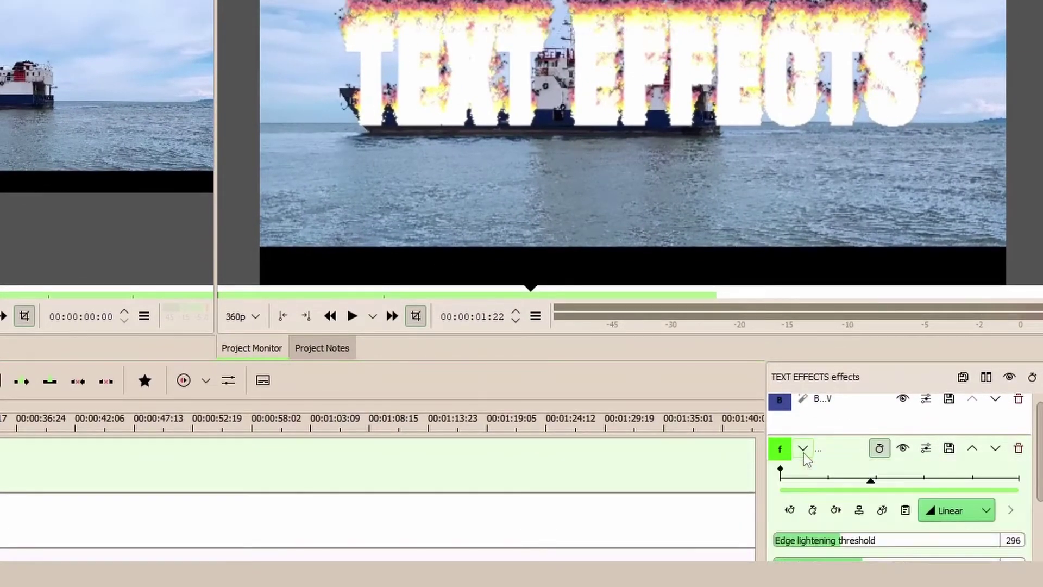
pyautogui.moveTo(837, 545); pyautogui.dragTo(801, 549)
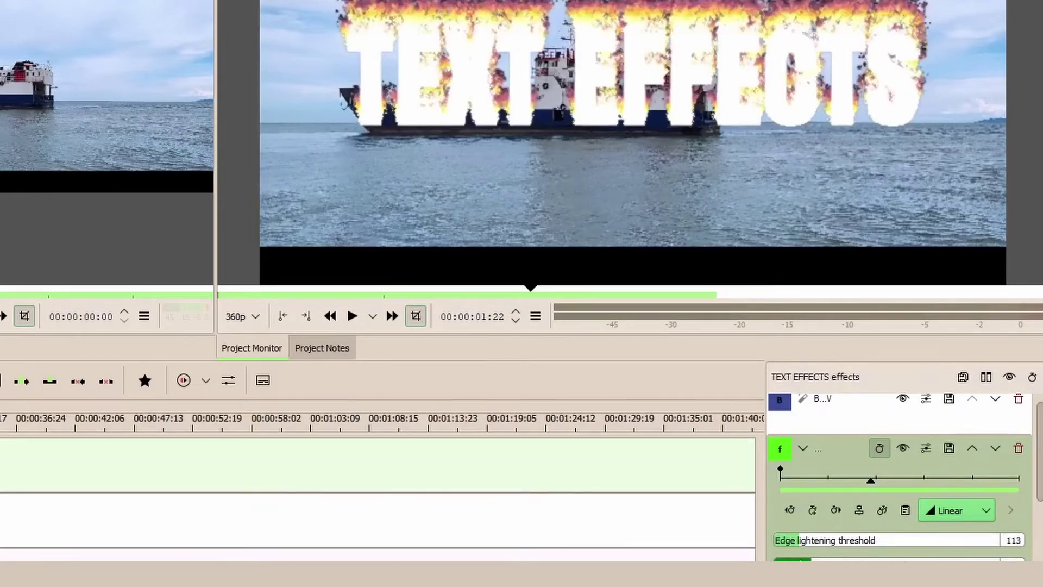
pyautogui.moveTo(810, 560)
pyautogui.mouseDown()
pyautogui.moveTo(791, 560)
pyautogui.moveTo(813, 546)
pyautogui.mouseUp()
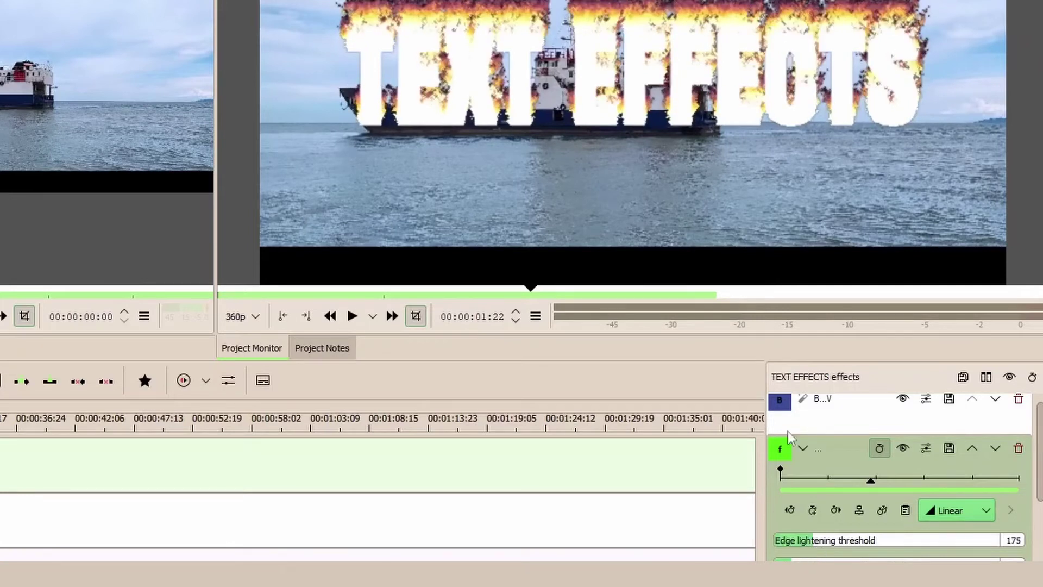
pyautogui.click(802, 448)
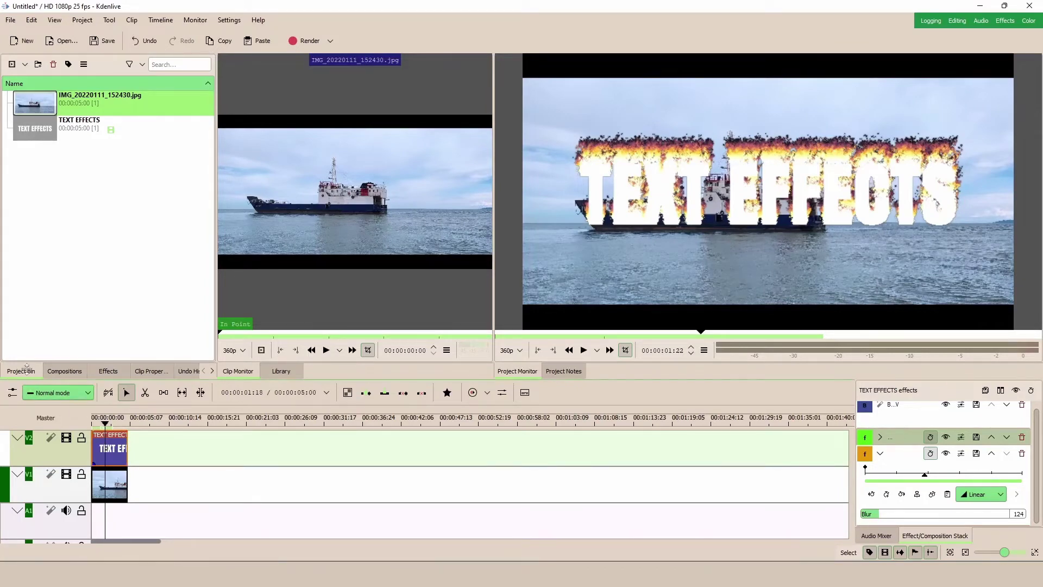
# Step: Fill the title text with the green-to-blue gradient, shift both colour stops further along, increase the angle, and update the title
pyautogui.doubleClick(37, 126)
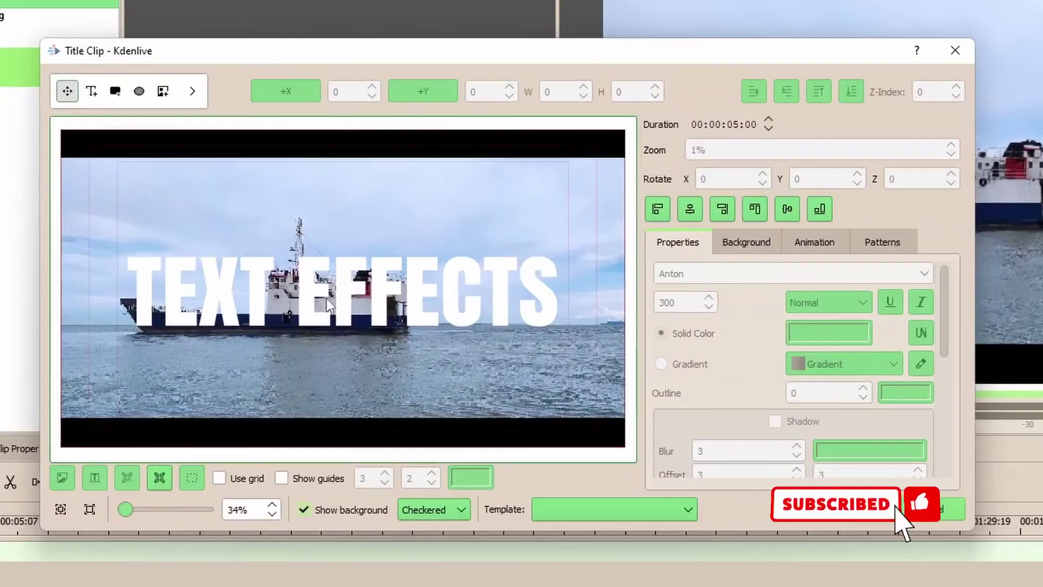
pyautogui.click(689, 364)
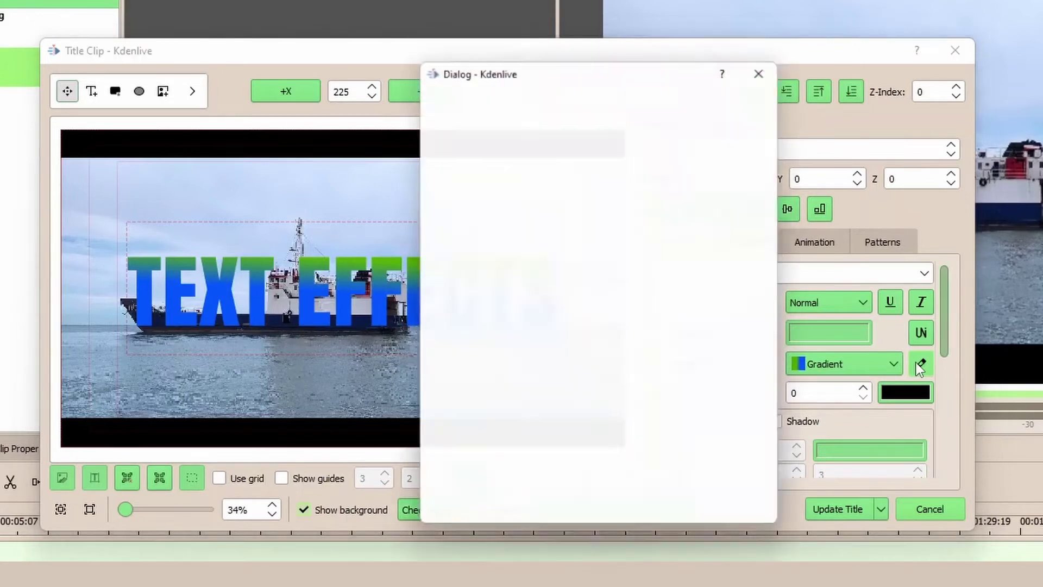
pyautogui.click(918, 362)
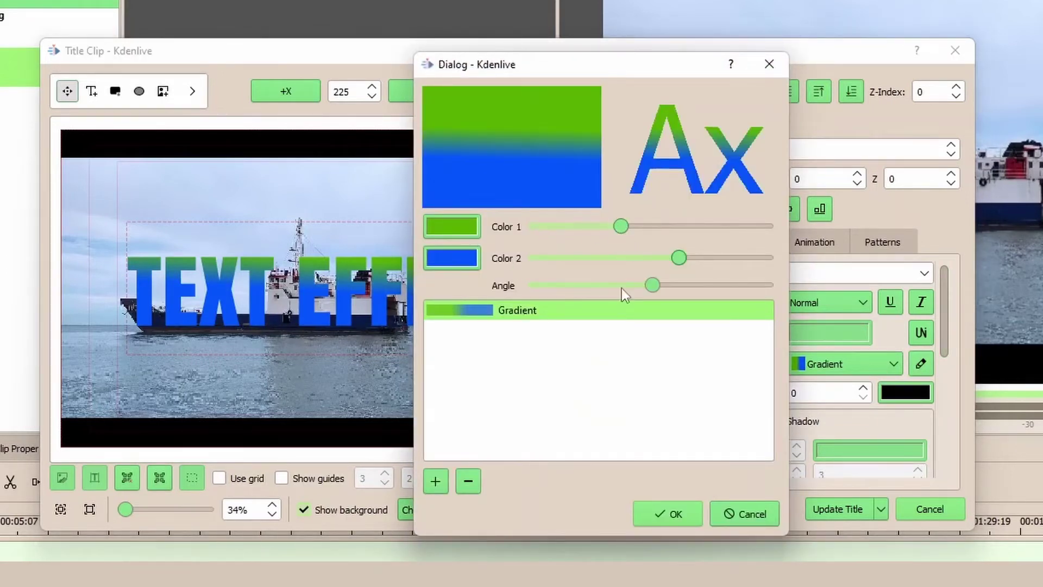
pyautogui.moveTo(652, 285); pyautogui.dragTo(722, 258)
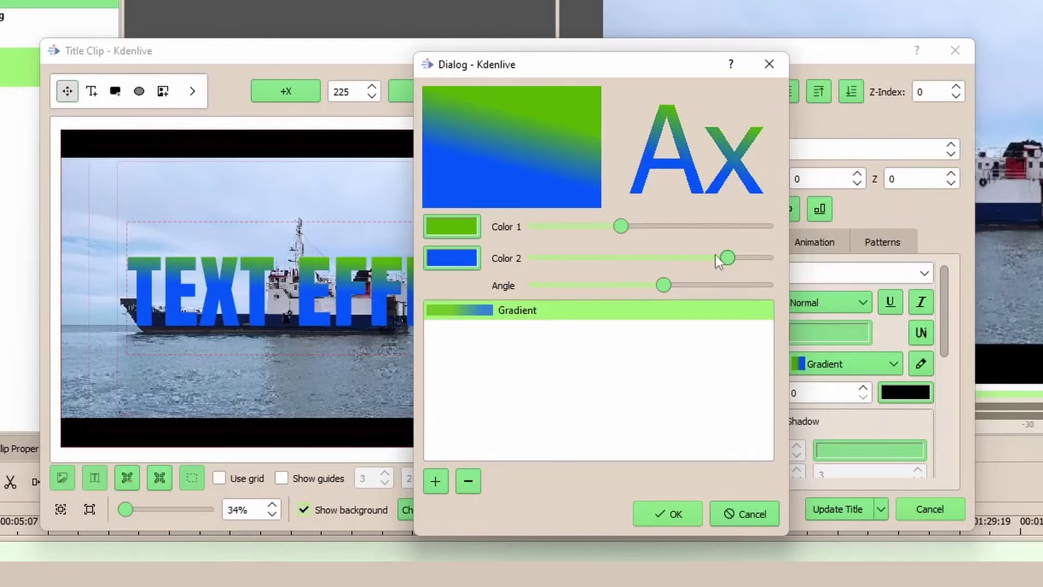
pyautogui.moveTo(621, 227); pyautogui.dragTo(693, 228)
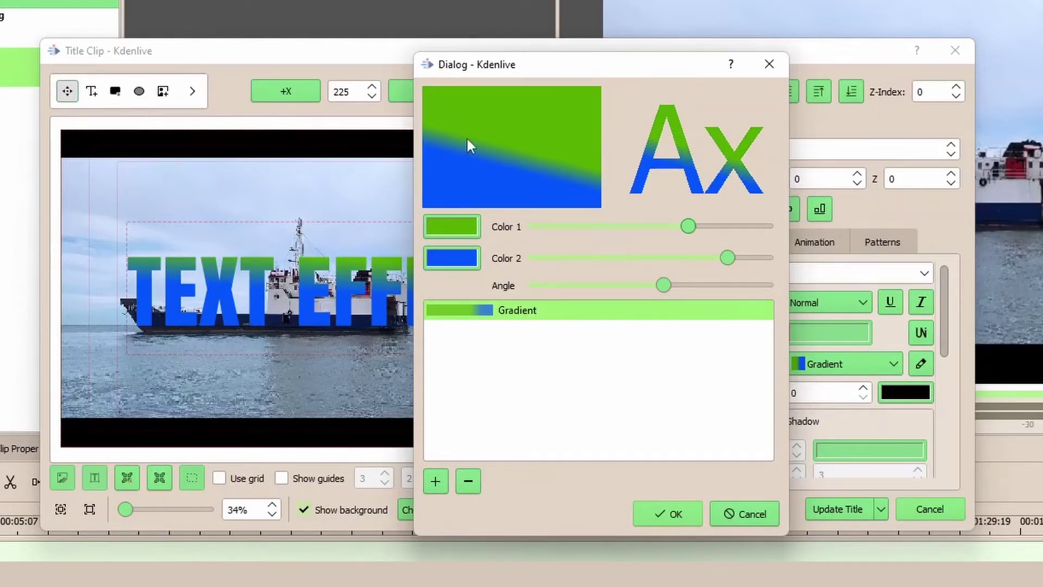
pyautogui.moveTo(661, 284); pyautogui.dragTo(667, 281)
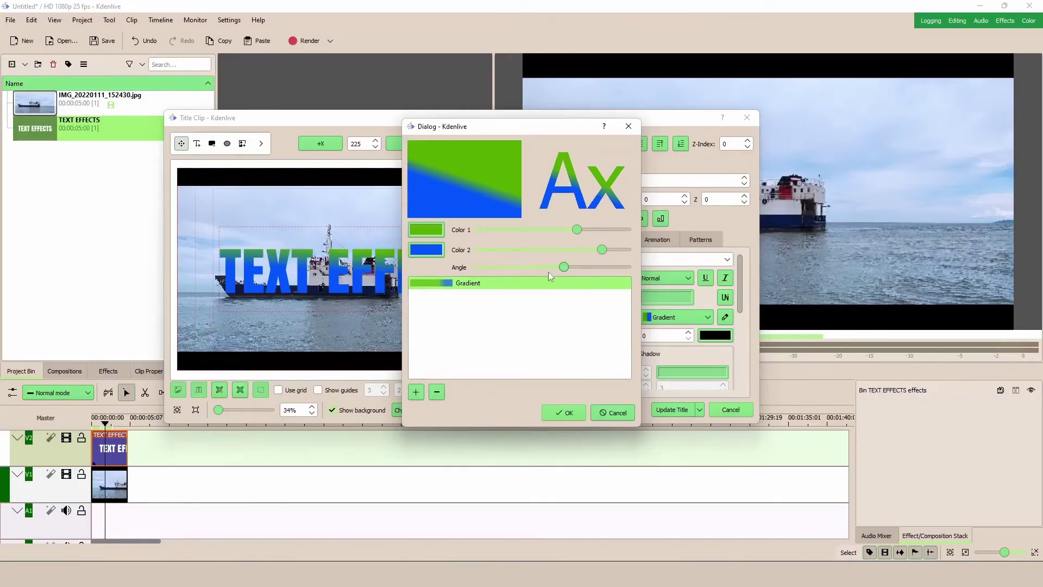
pyautogui.click(565, 413)
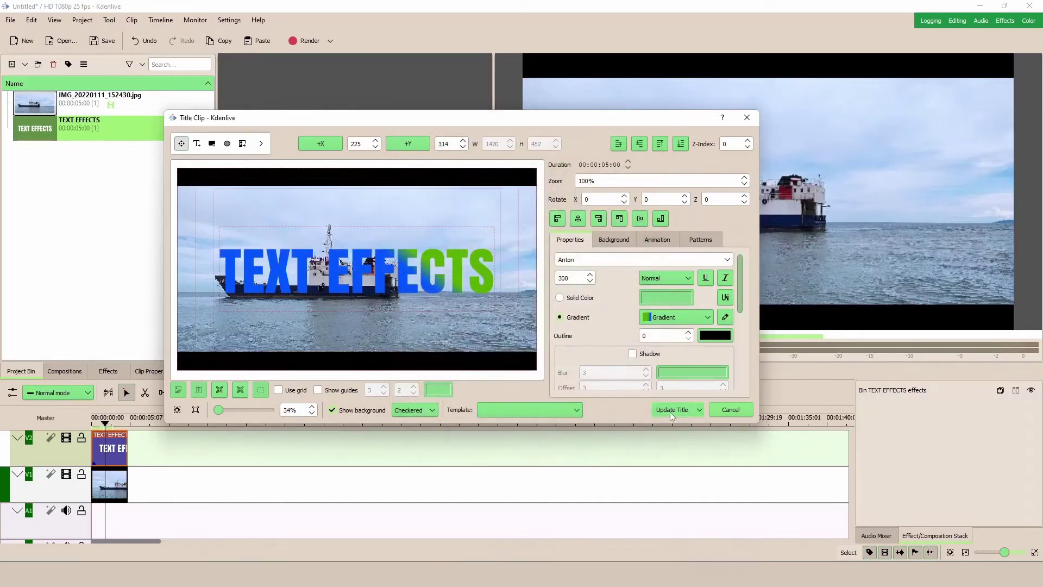
pyautogui.click(669, 411)
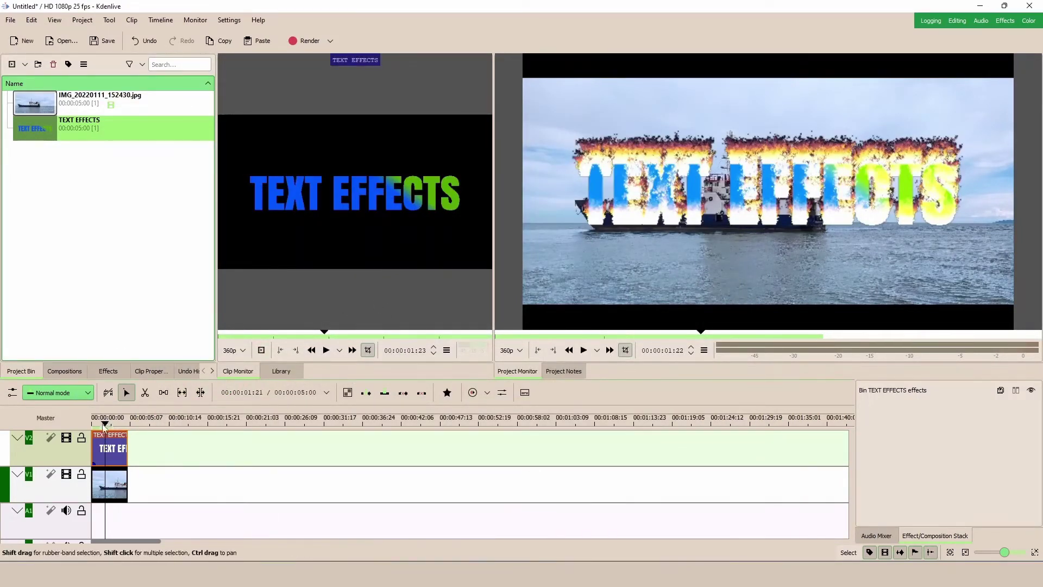
# Step: Play the timeline from the start to preview the gradient burning title over the ship photo
pyautogui.moveTo(103, 424); pyautogui.dragTo(84, 424)
pyautogui.press('space')
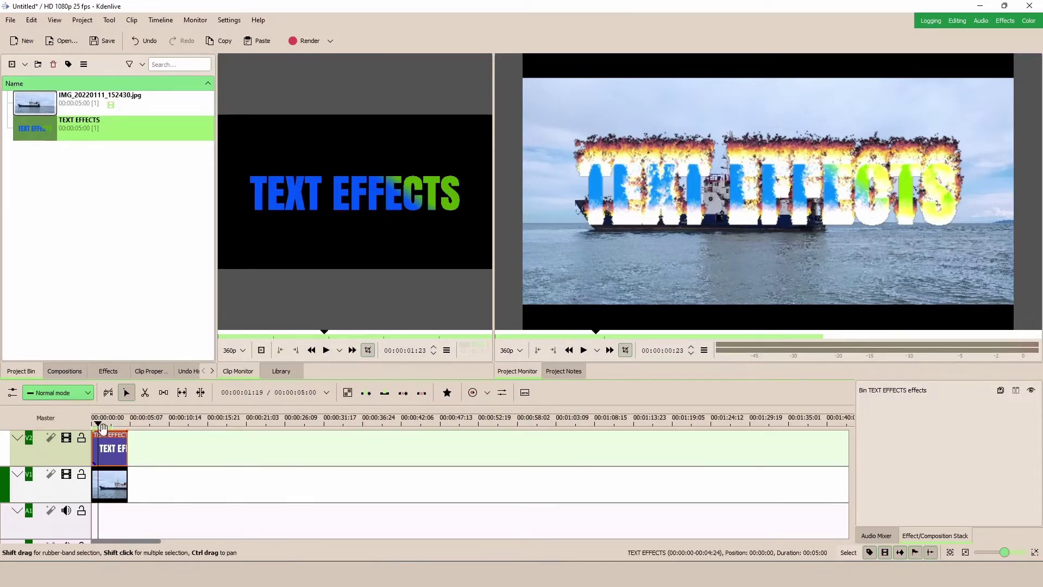
# Step: Apply the Rectangular Alpha mask effect from Alpha, Mask and Keying to the TEXT EFFECTS title clip on V2
pyautogui.moveTo(102, 428); pyautogui.dragTo(112, 428)
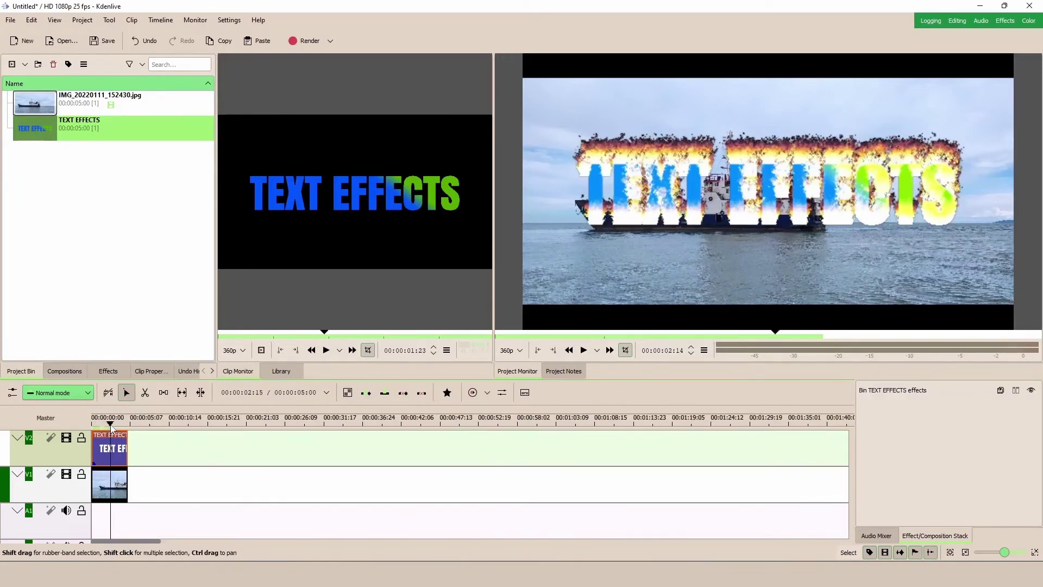
pyautogui.click(110, 451)
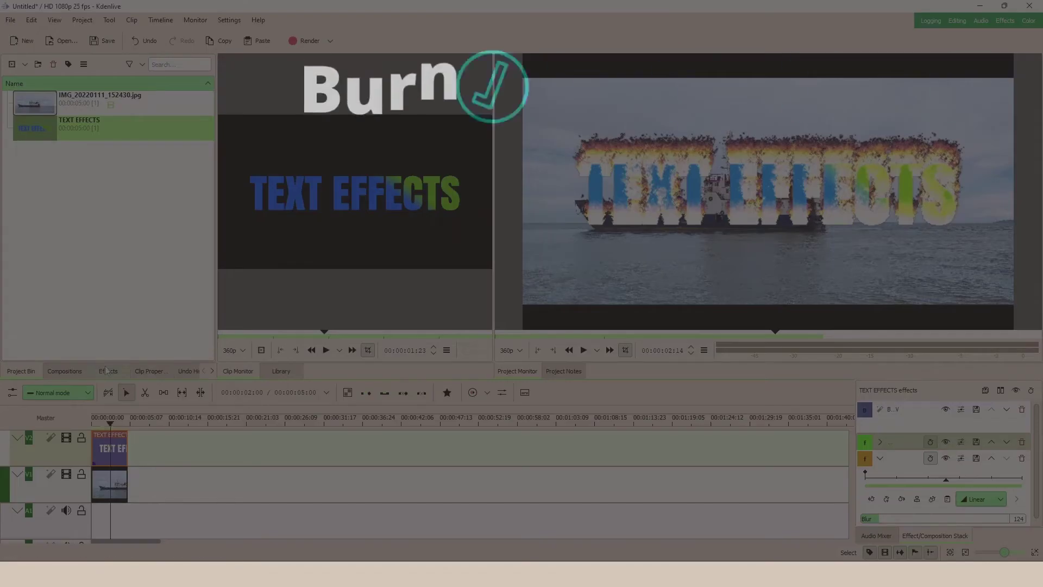
pyautogui.click(108, 371)
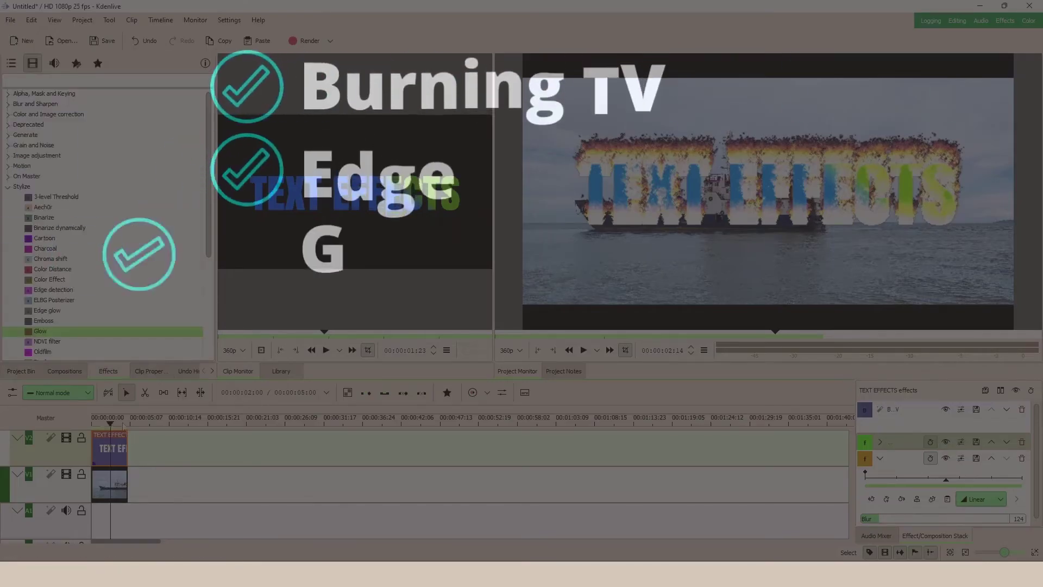
pyautogui.click(63, 95)
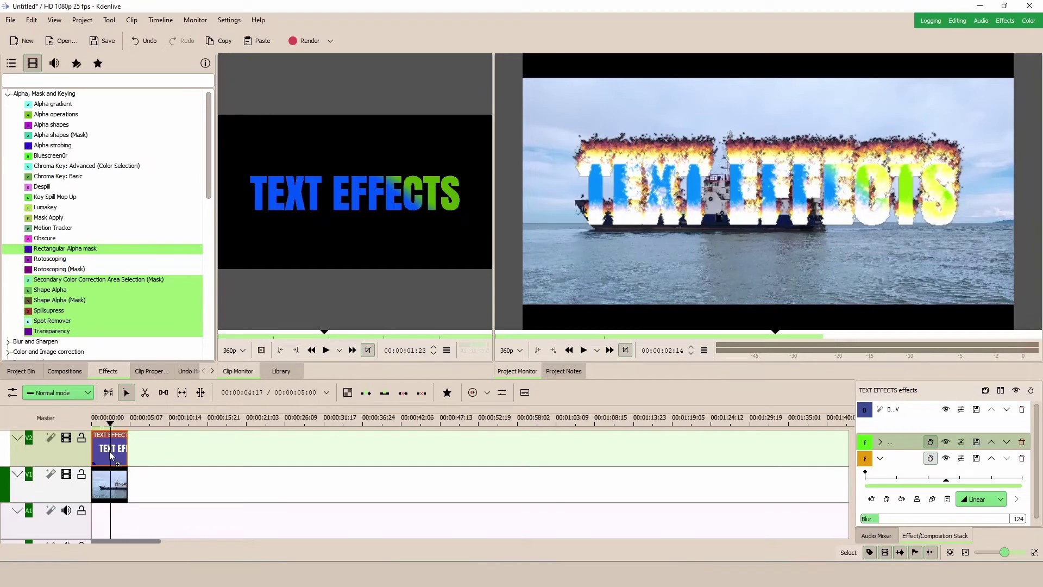
pyautogui.moveTo(111, 455); pyautogui.dragTo(110, 455)
# Step: Add keyframes to the title's Rectangular Alpha mask at 00:00:03:20 and at the clip's end, 00:00:04:23
pyautogui.scroll(4, 163, 468)
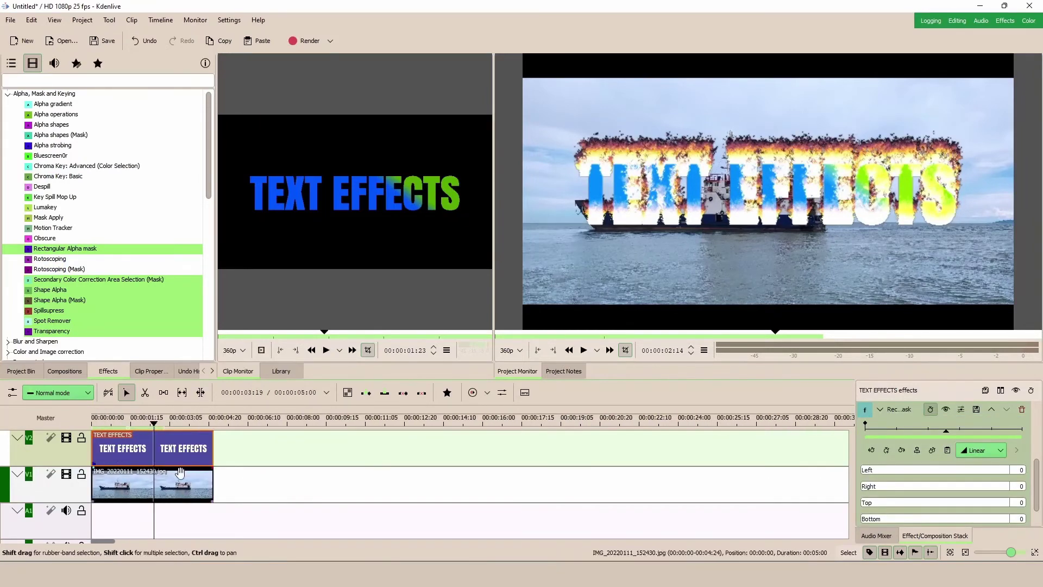
pyautogui.moveTo(154, 426); pyautogui.dragTo(184, 427)
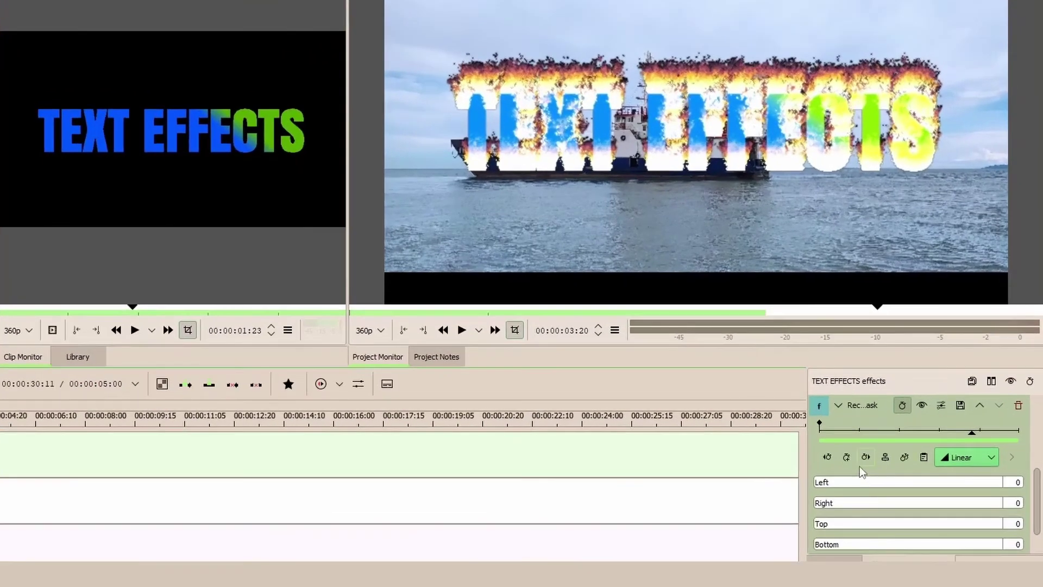
pyautogui.click(886, 450)
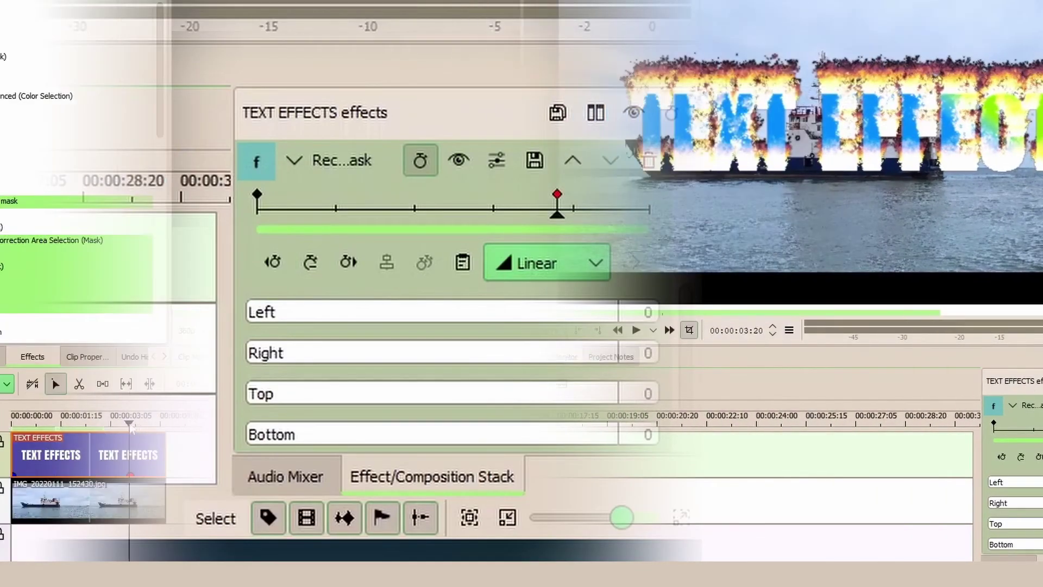
pyautogui.moveTo(137, 427); pyautogui.dragTo(162, 431)
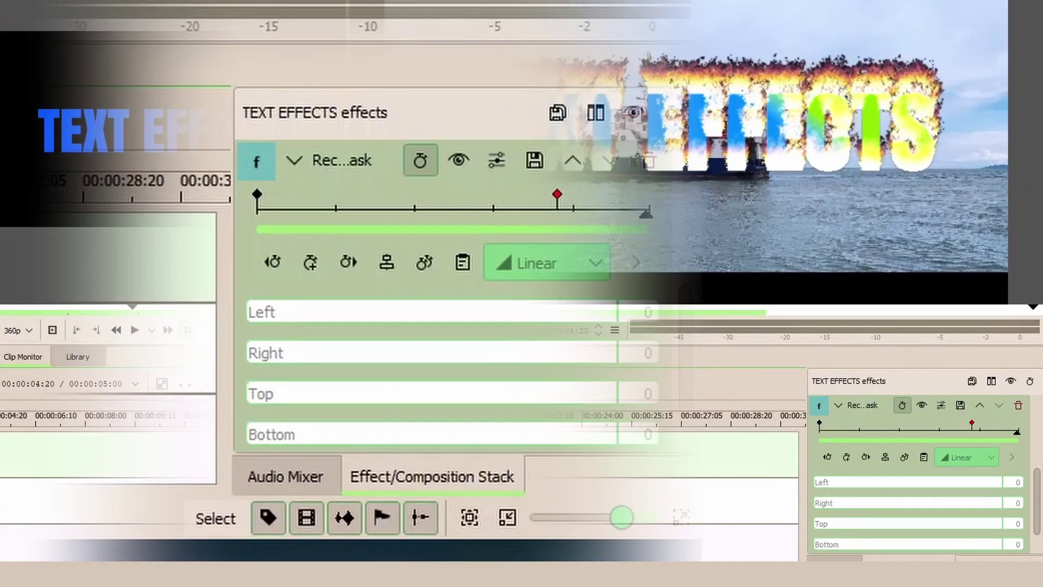
pyautogui.click(846, 459)
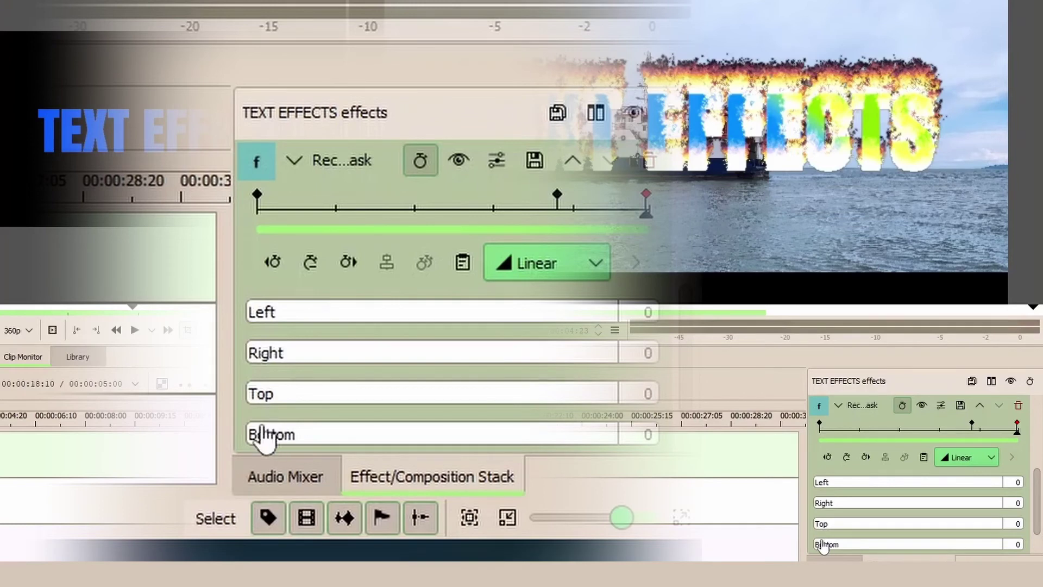
# Step: Set the alpha mask's Right to 949 and Blur to 215 at the last keyframe, and play the timeline to preview it
pyautogui.moveTo(859, 549); pyautogui.dragTo(813, 535)
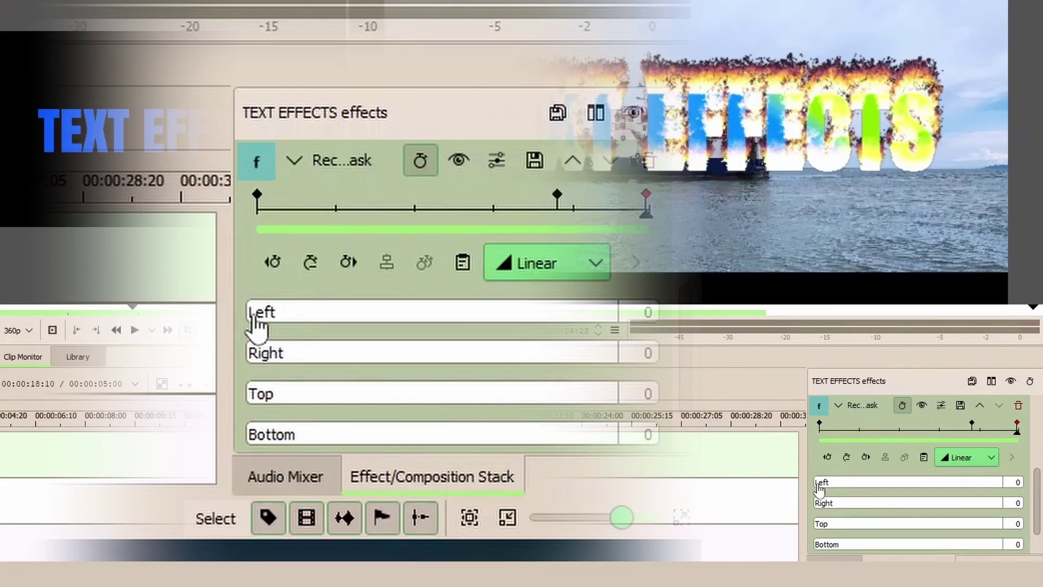
pyautogui.moveTo(821, 485)
pyautogui.mouseDown()
pyautogui.moveTo(955, 489)
pyautogui.moveTo(803, 485)
pyautogui.mouseUp()
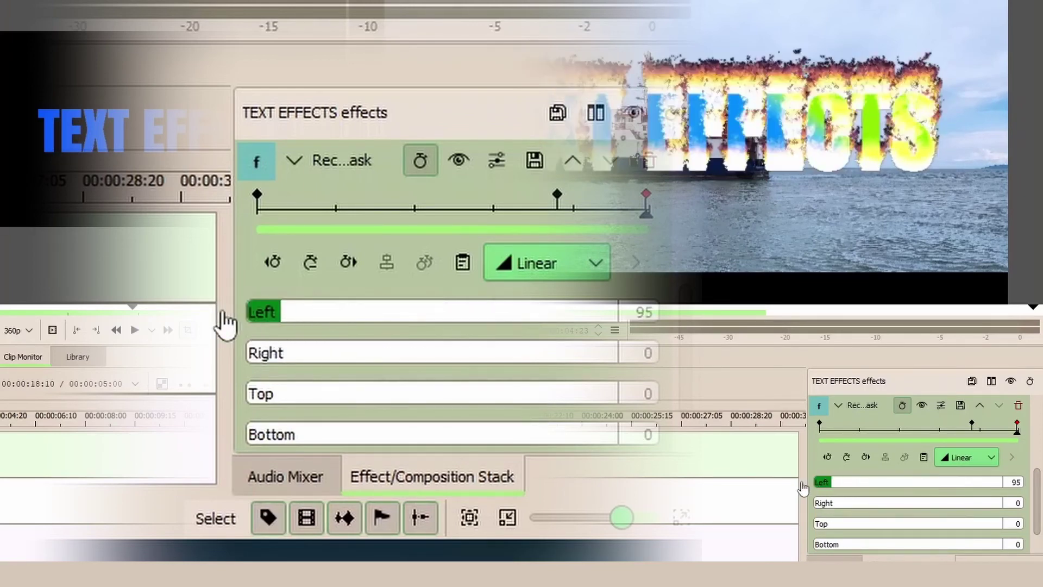
pyautogui.moveTo(925, 509); pyautogui.dragTo(994, 509)
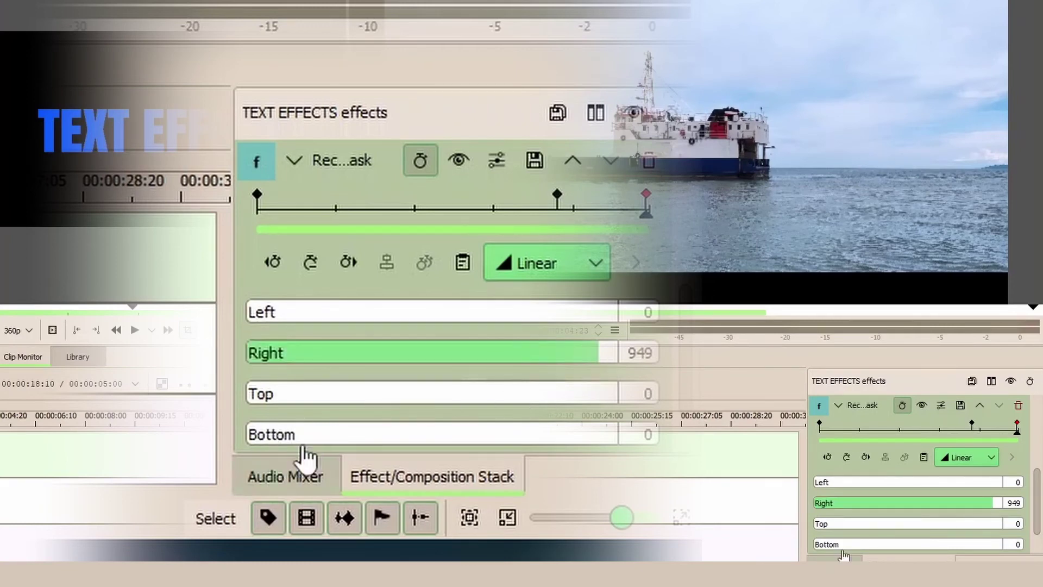
pyautogui.scroll(-2, 843, 555)
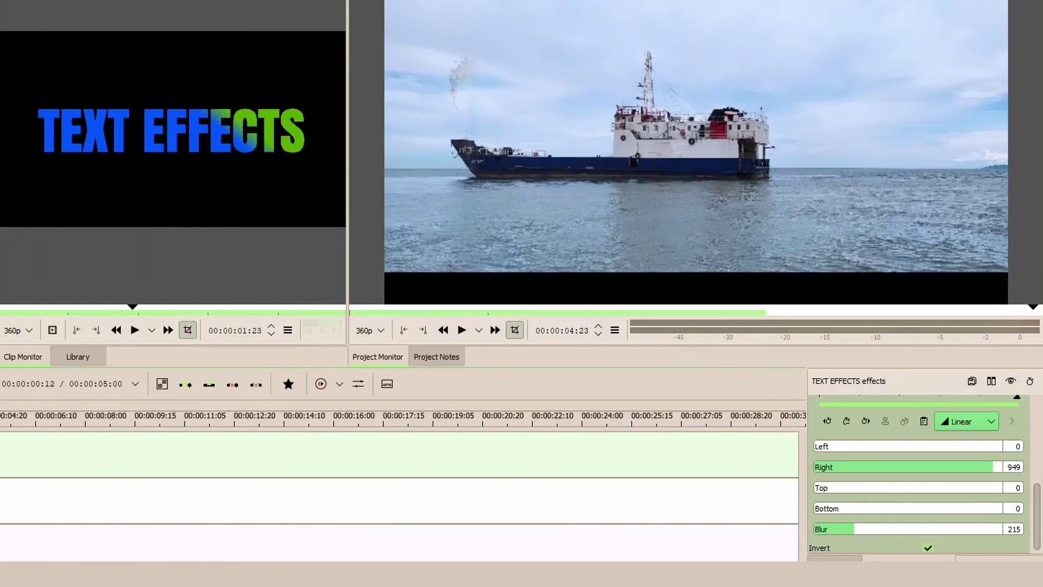
pyautogui.press('space')
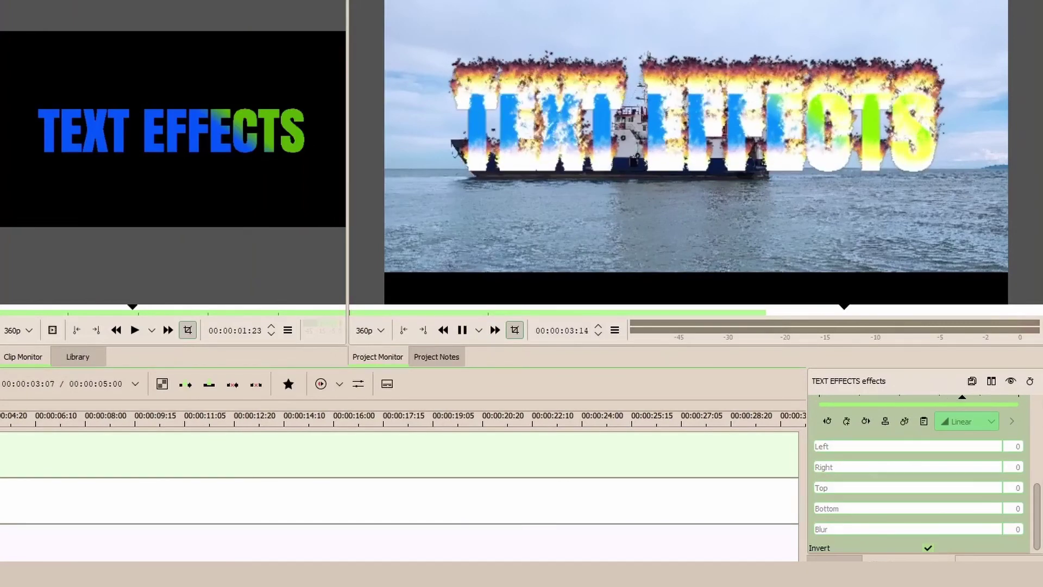